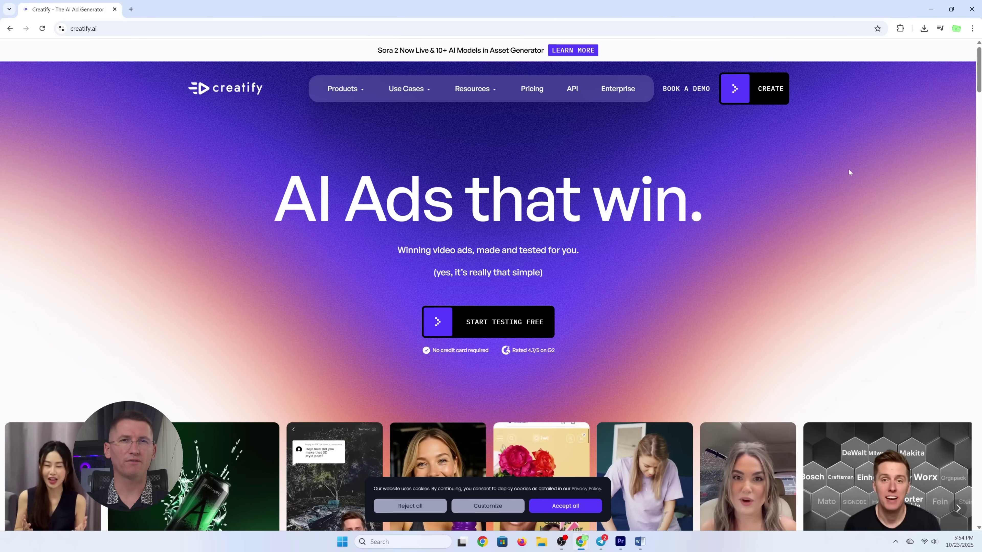
Scroll down the creatify.ai homepage, advancing the case-study cards along the way.
scroll(871, 210, down, 5)
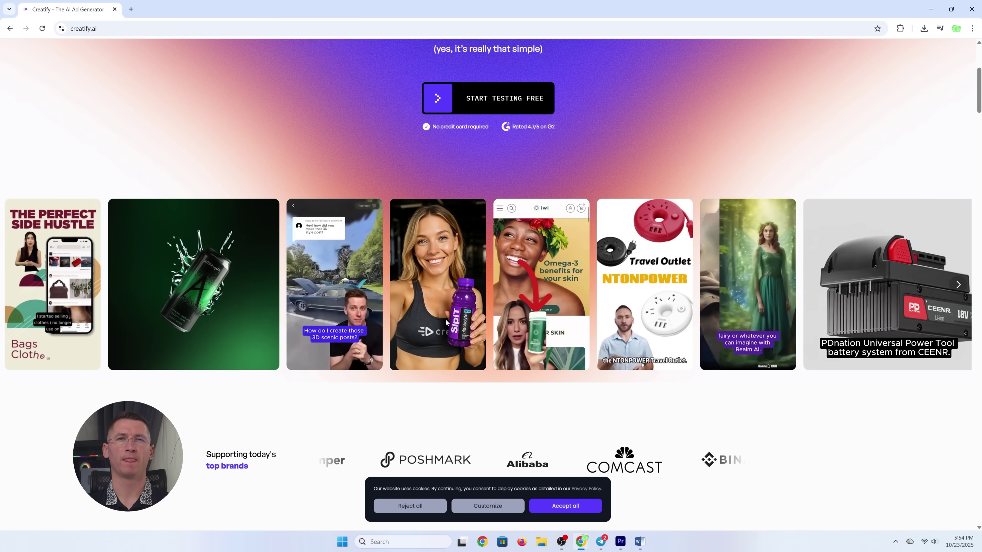
scroll(446, 322, down, 5)
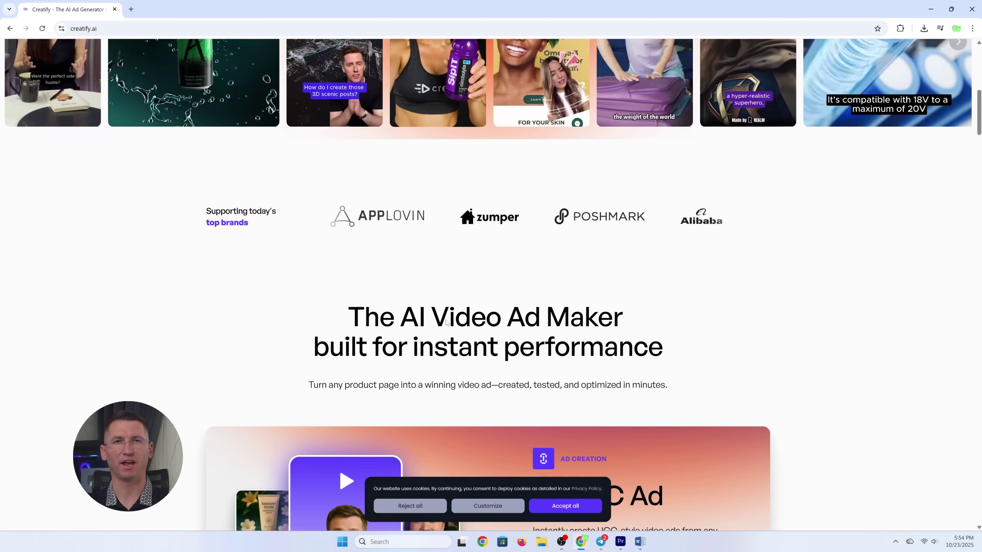
scroll(446, 323, down, 5)
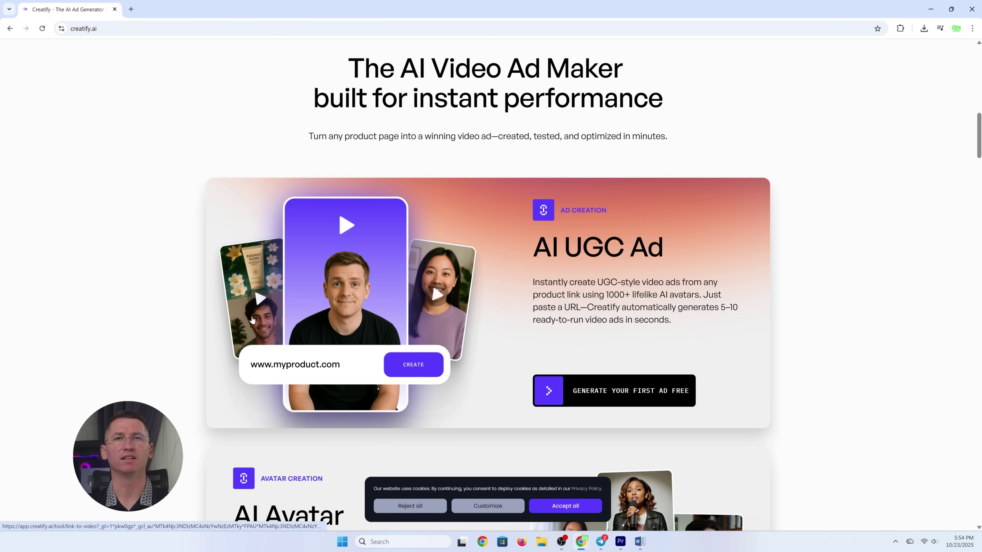
scroll(609, 246, down, 1)
scroll(339, 290, down, 5)
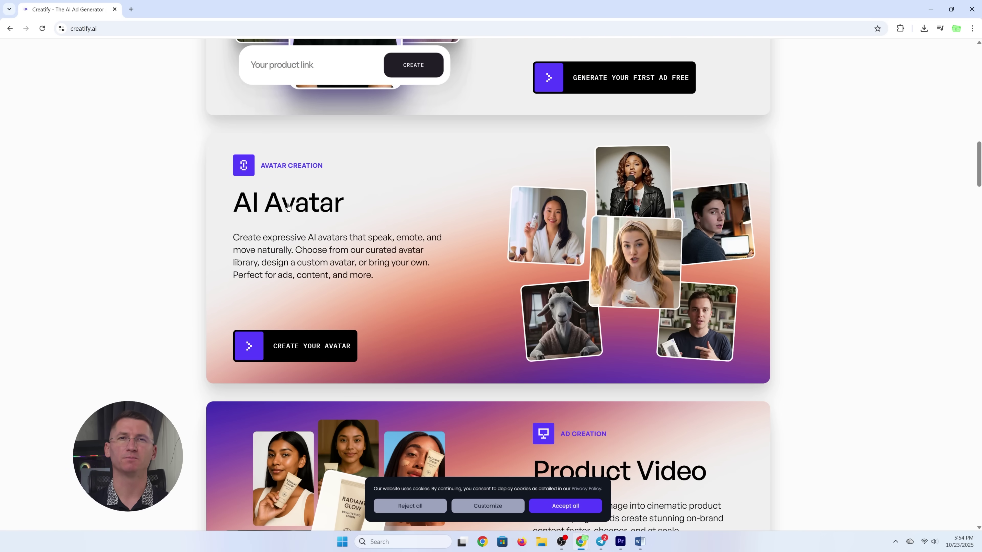
scroll(378, 269, down, 5)
scroll(378, 269, down, 18)
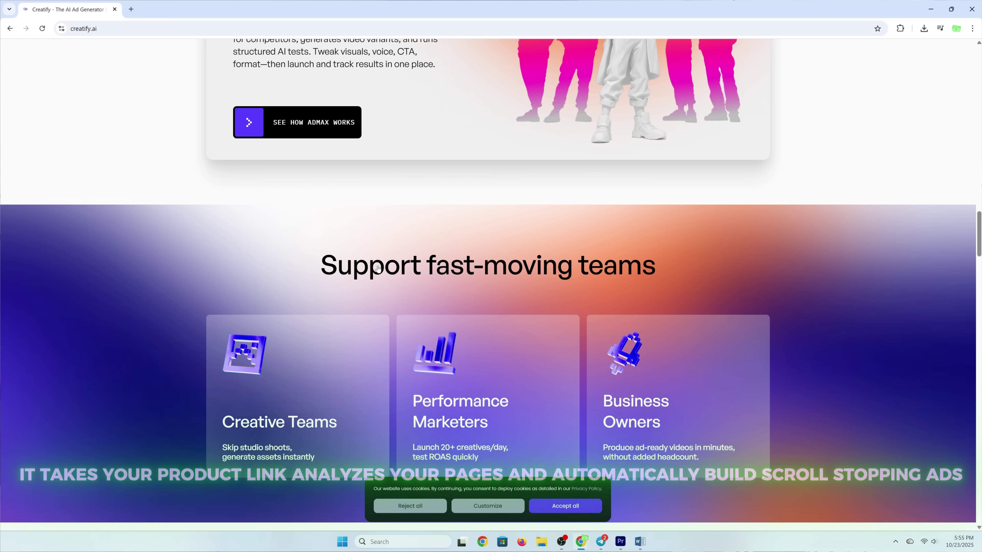
scroll(378, 269, down, 10)
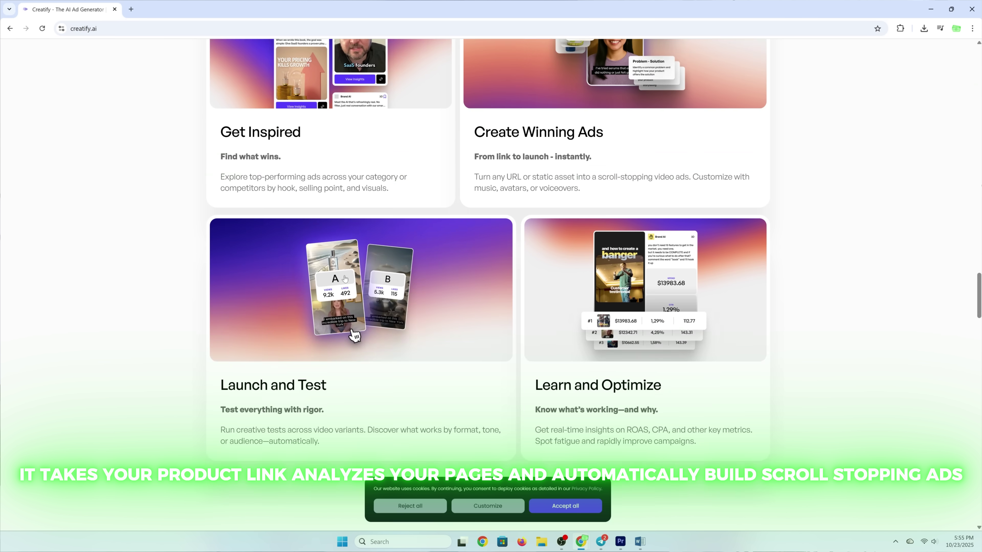
scroll(411, 280, down, 10)
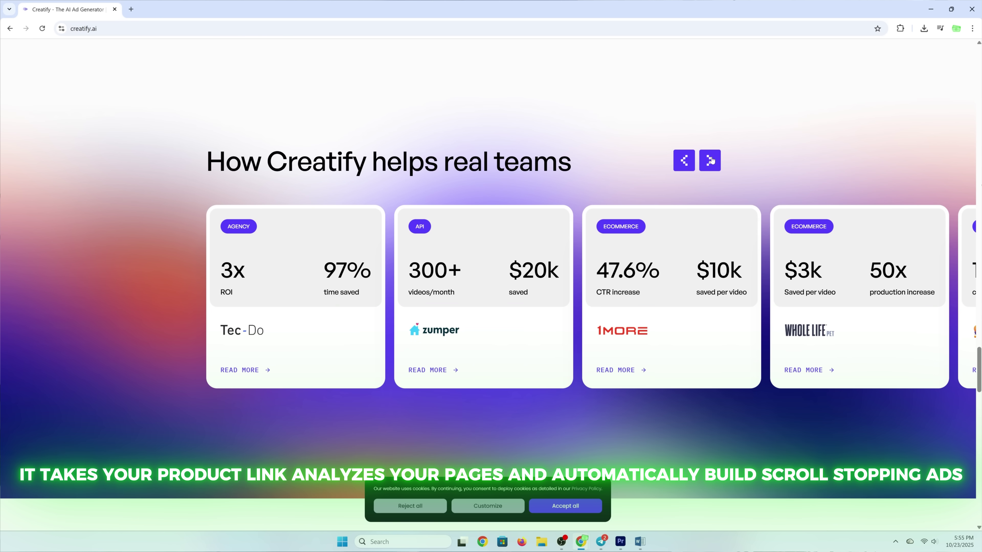
click(711, 160)
scroll(710, 135, down, 1)
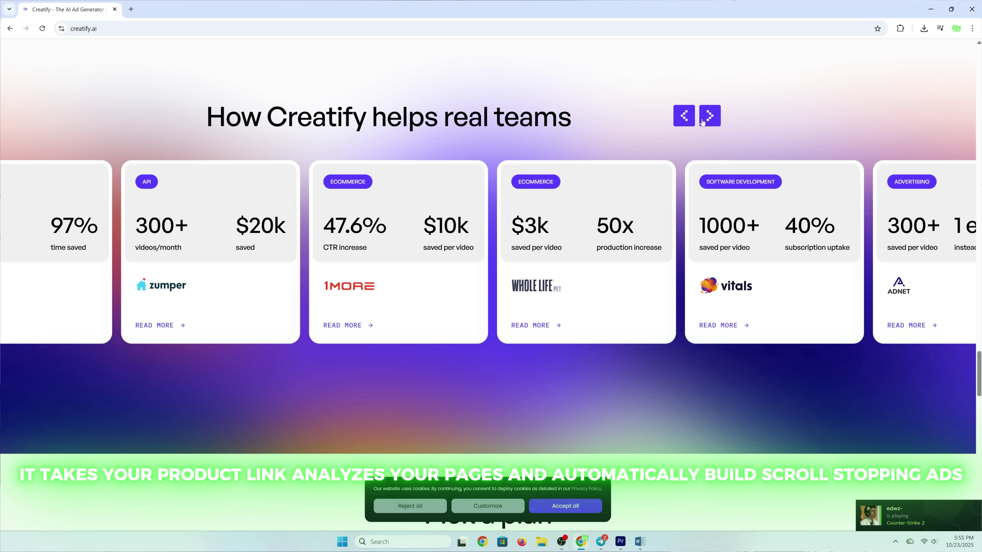
click(709, 116)
Turn on the 'Save 50% on annual plan' toggle so annual prices show: Starter $19, Pro $49.
scroll(612, 289, down, 2)
scroll(611, 289, down, 10)
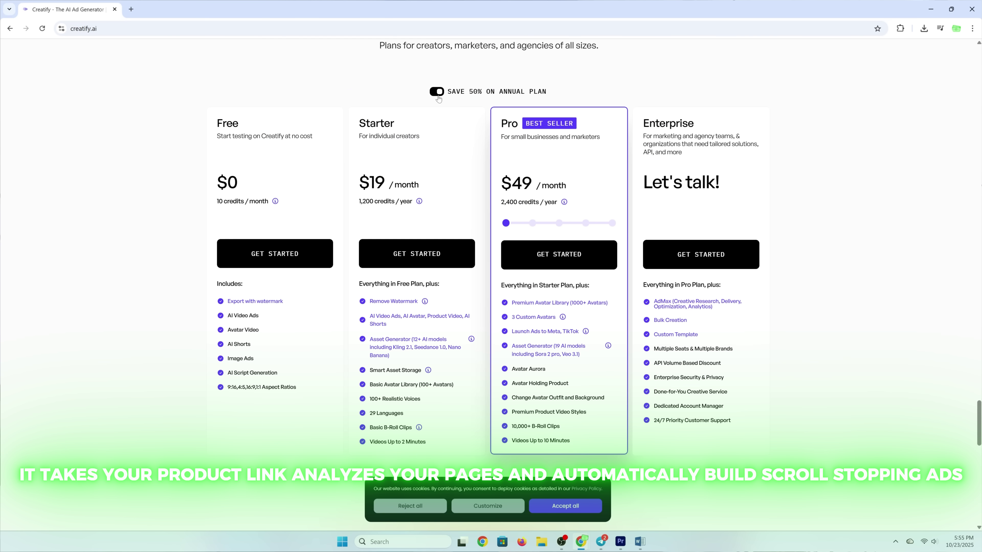
click(437, 93)
click(437, 92)
click(437, 93)
scroll(436, 97, down, 12)
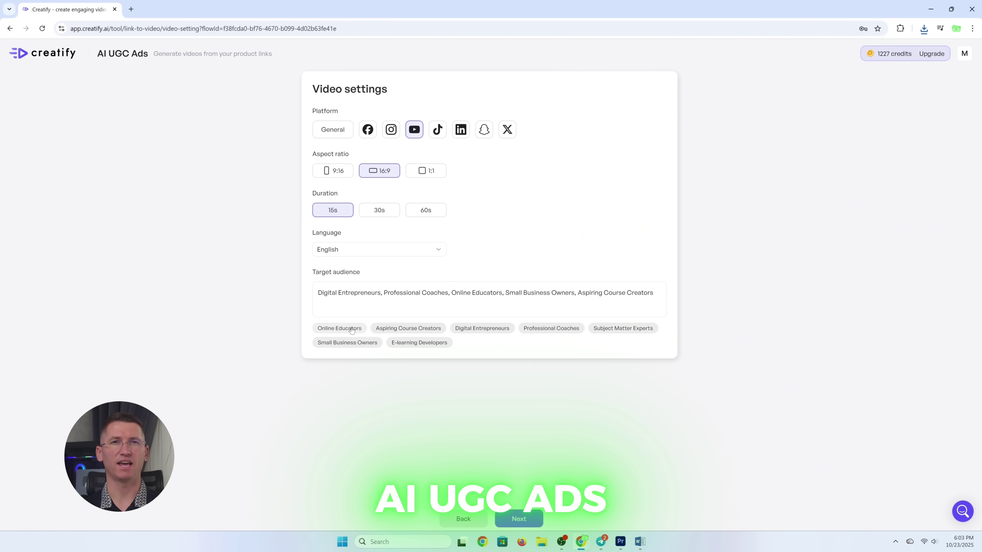
Generate the scripts, rewrite the income scaling one in Inspiring tone, and select it.
click(529, 522)
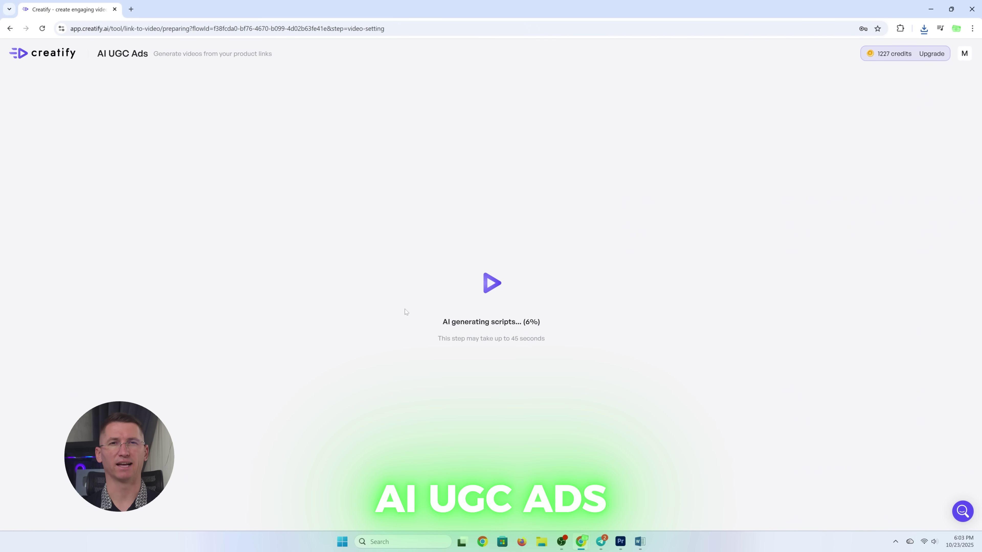
click(615, 234)
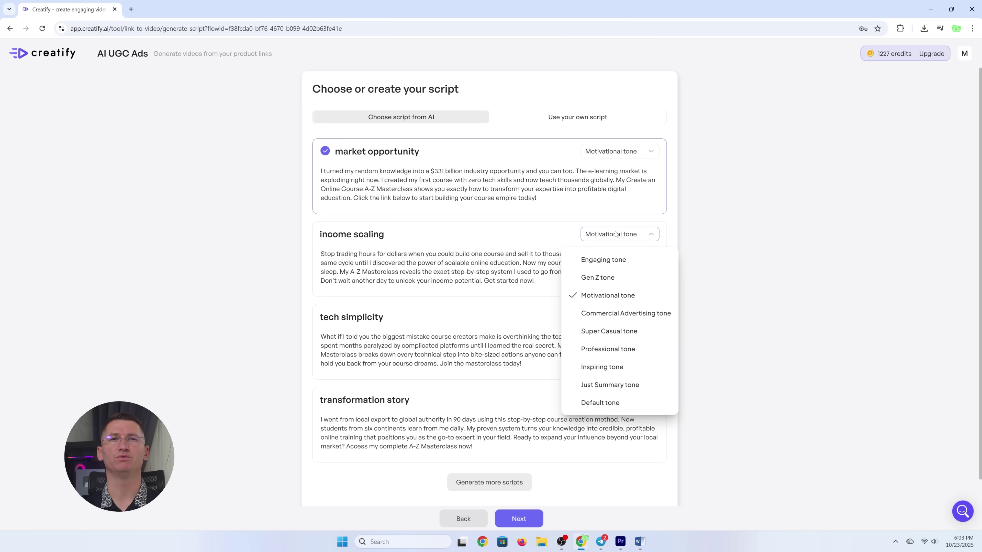
click(618, 368)
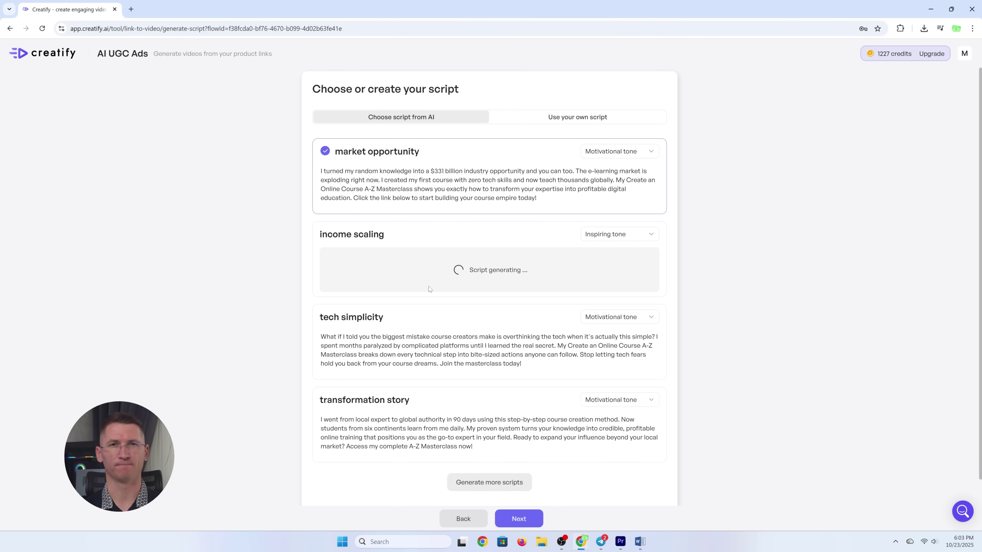
click(443, 257)
click(532, 518)
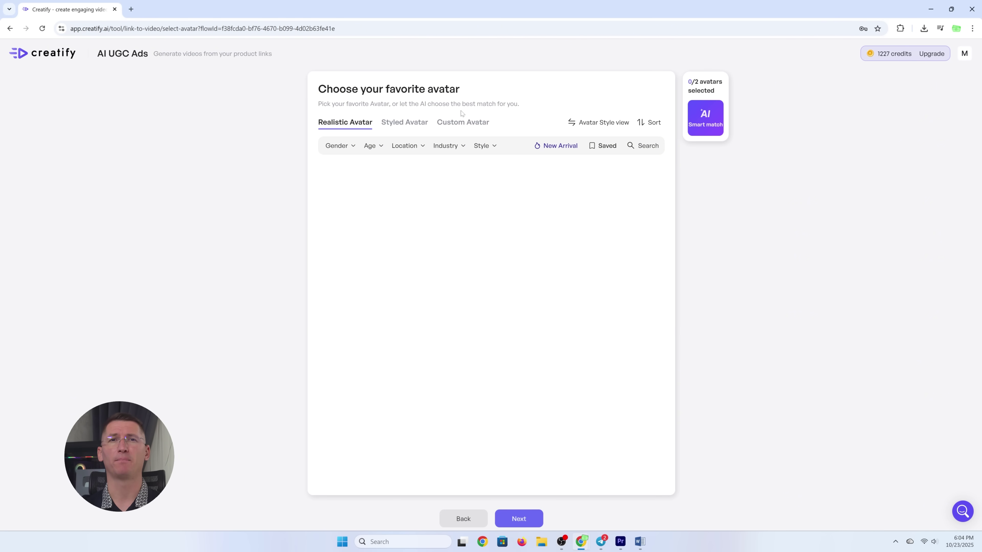
Browse the avatar gallery and filter it to Female avatars.
scroll(364, 190, down, 13)
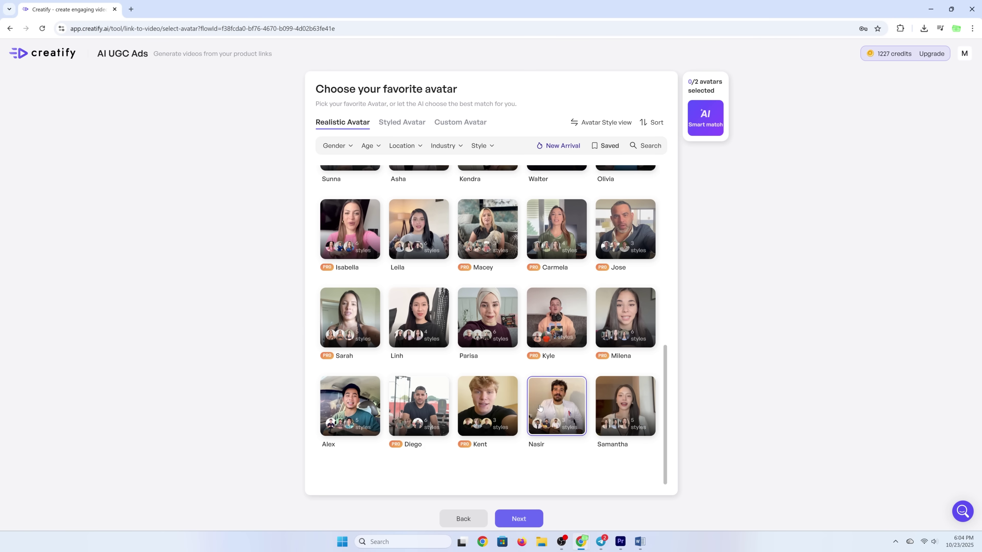
scroll(540, 407, down, 9)
scroll(494, 379, up, 20)
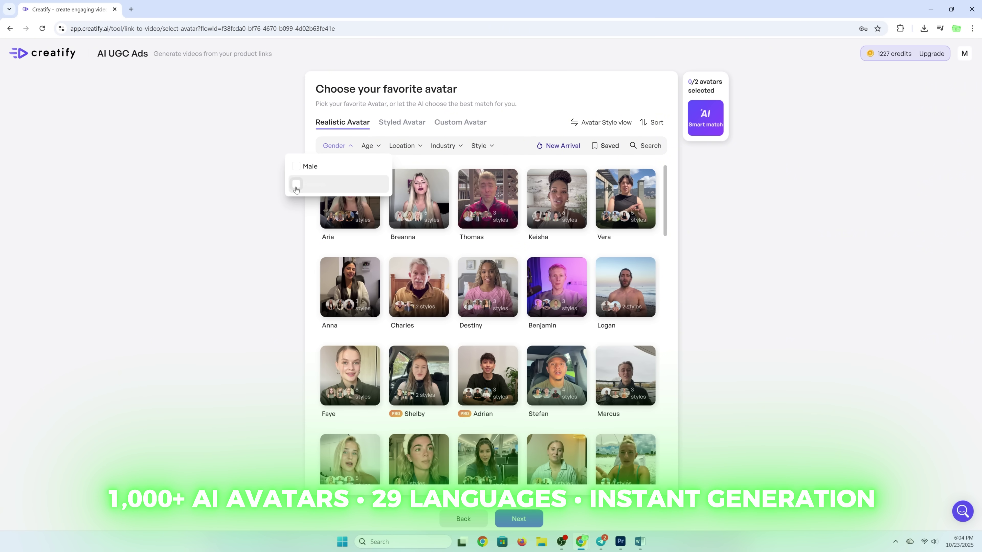
click(296, 185)
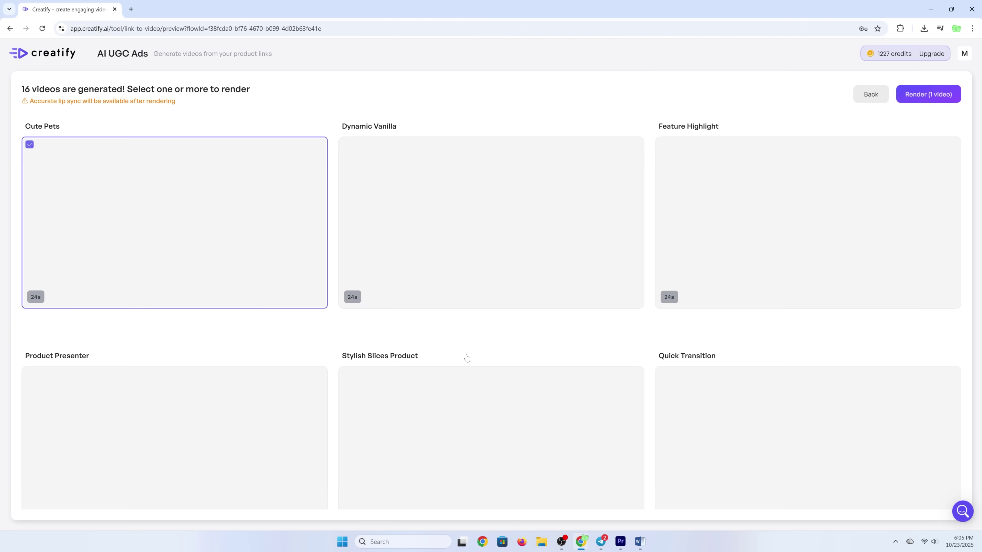
Preview the first generated ad, dismiss the not-final notice, and render the group coaching masterclass video.
scroll(467, 357, down, 3)
scroll(208, 263, up, 3)
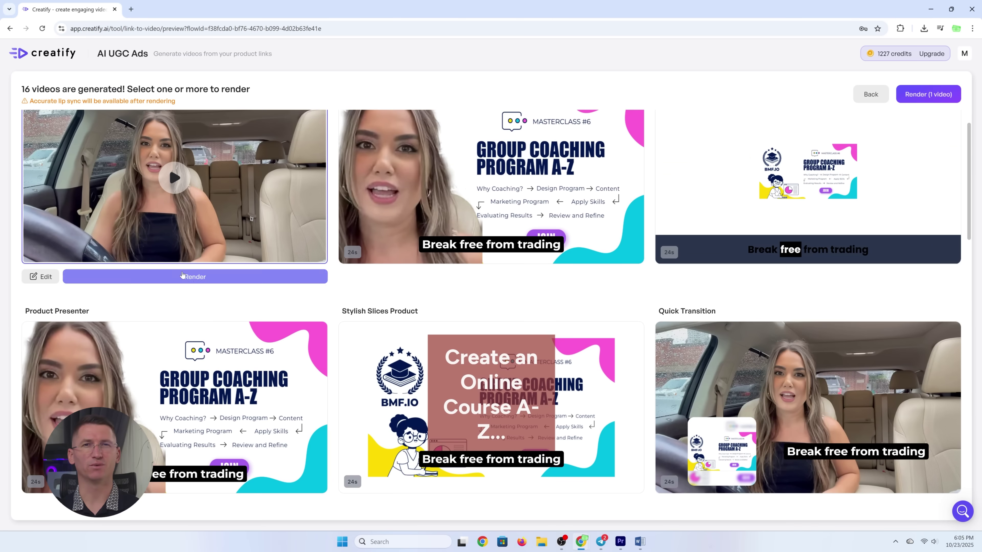
click(208, 263)
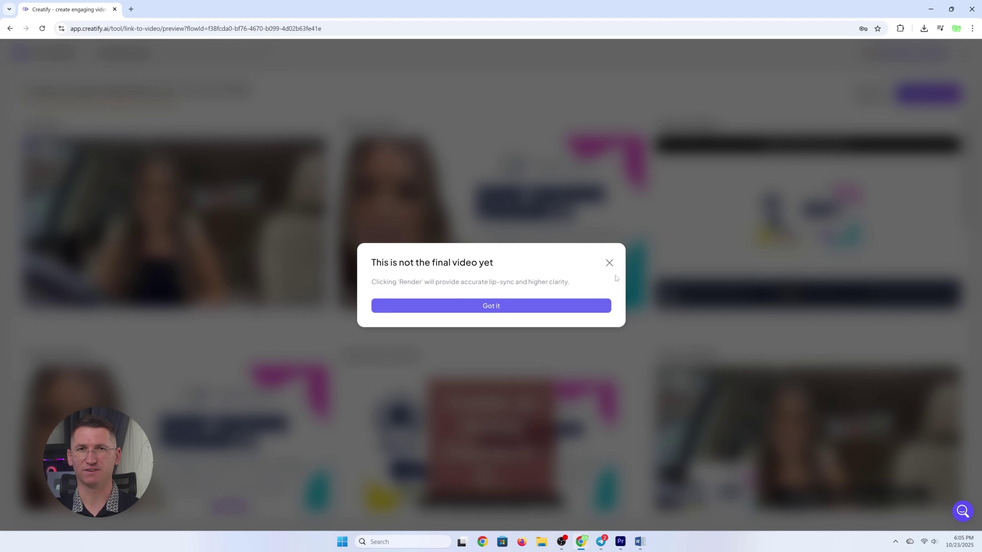
click(610, 262)
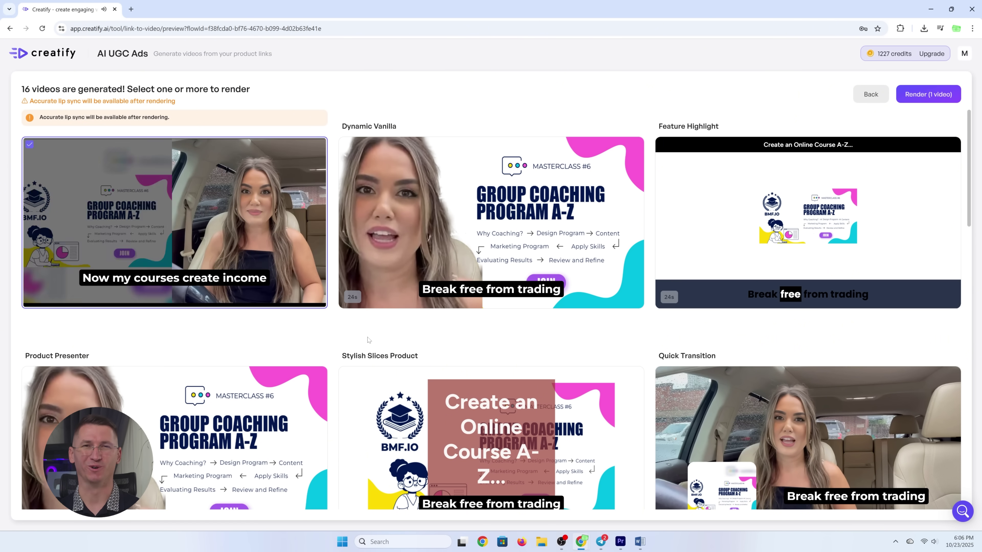
mouse_move(491, 219)
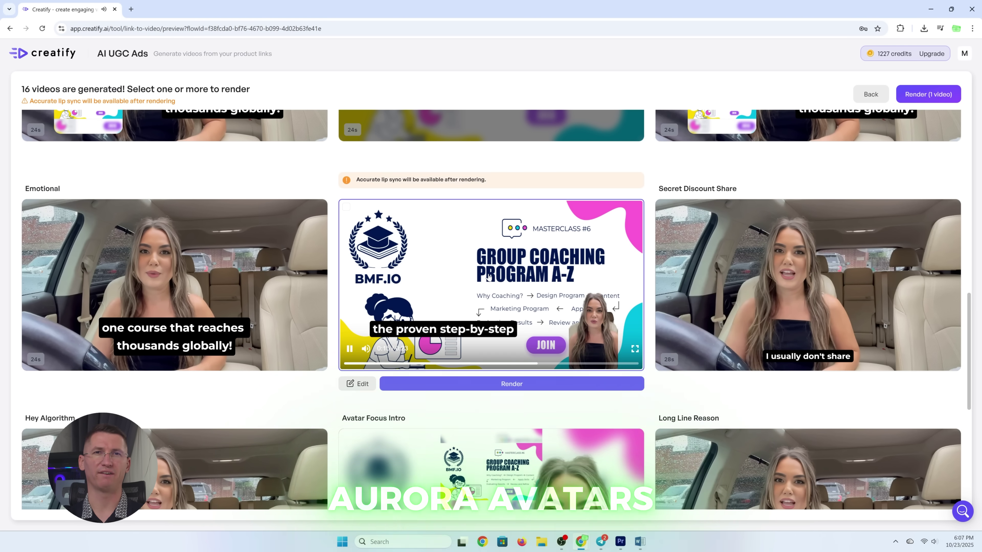
click(514, 386)
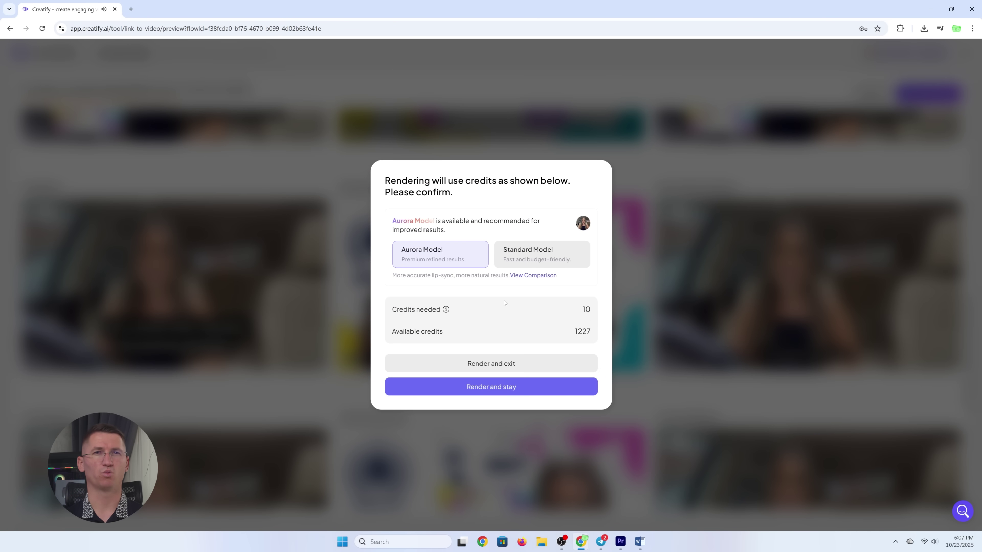
Keep the Aurora Model and render the Dynamic Avatar video for 10 credits, staying on the page.
click(510, 252)
click(449, 251)
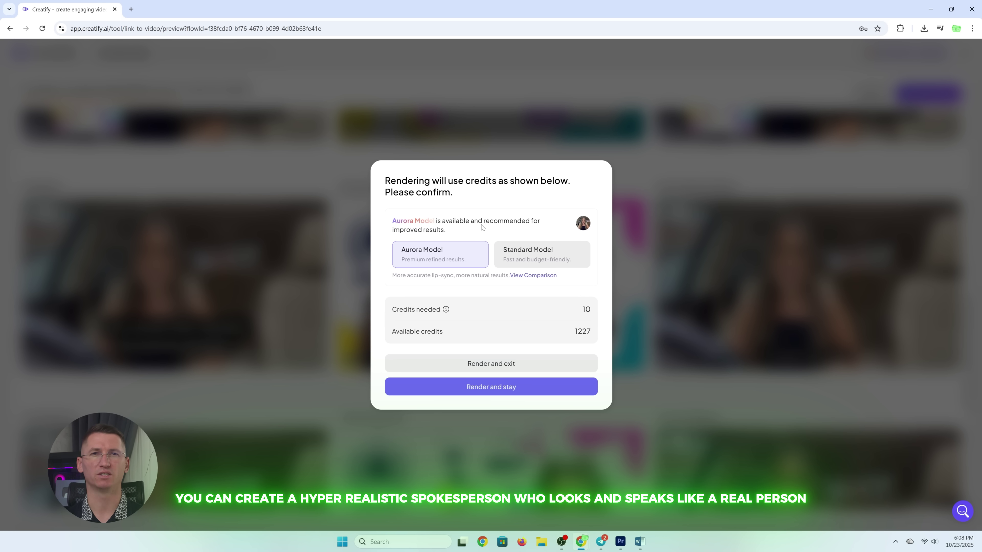
click(476, 392)
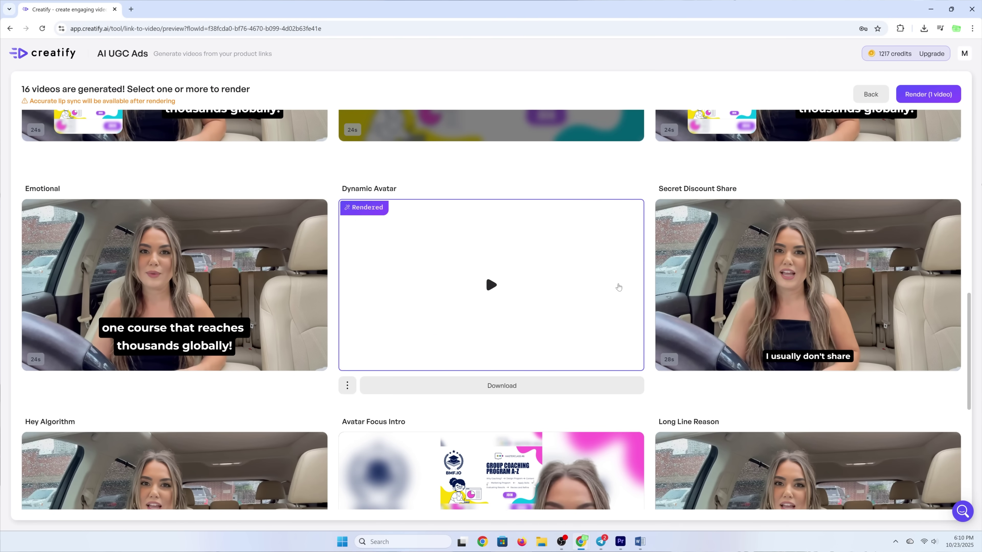
Play the rendered Dynamic Avatar ad in full screen.
click(490, 290)
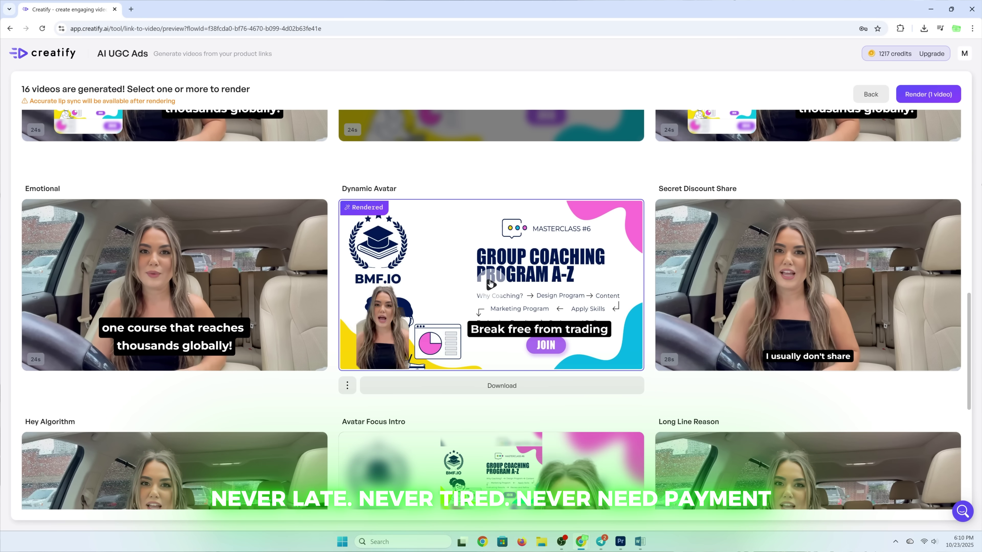
click(627, 350)
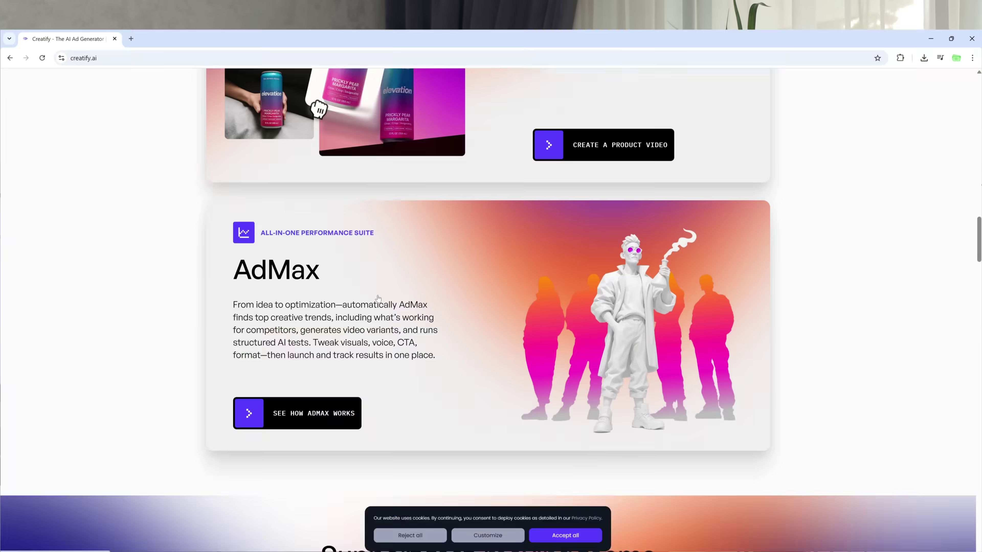
scroll(378, 270, down, 10)
scroll(377, 269, down, 8)
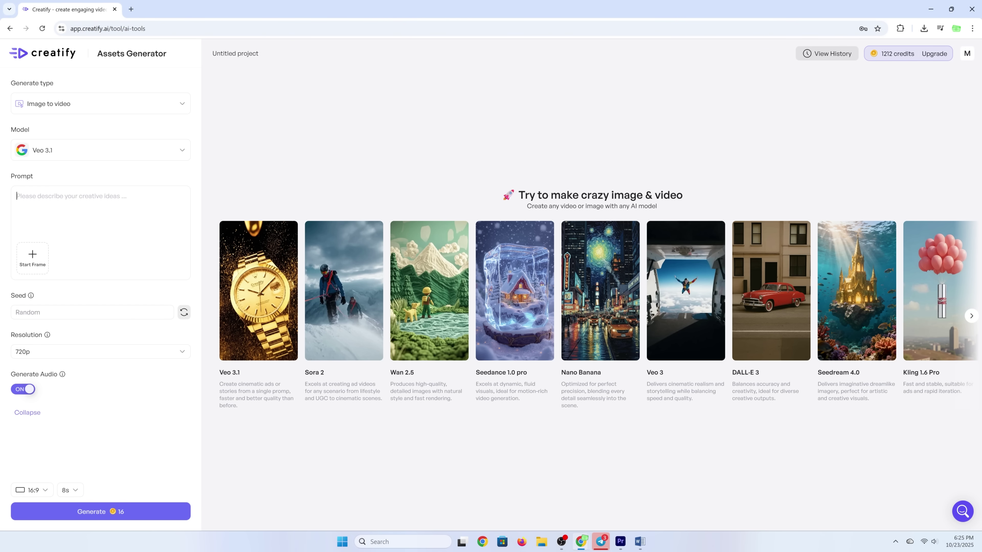
Paste the course-description prompt, upload the coaching slide as Start Frame, generate, and preview the clip.
text(Welcome to the Group Coaching Program A–Z Masterclass! In this course, you'll discover how to design, deliver, and market a group coaching program that expands your reach, increases your impact, and transforms lives.)
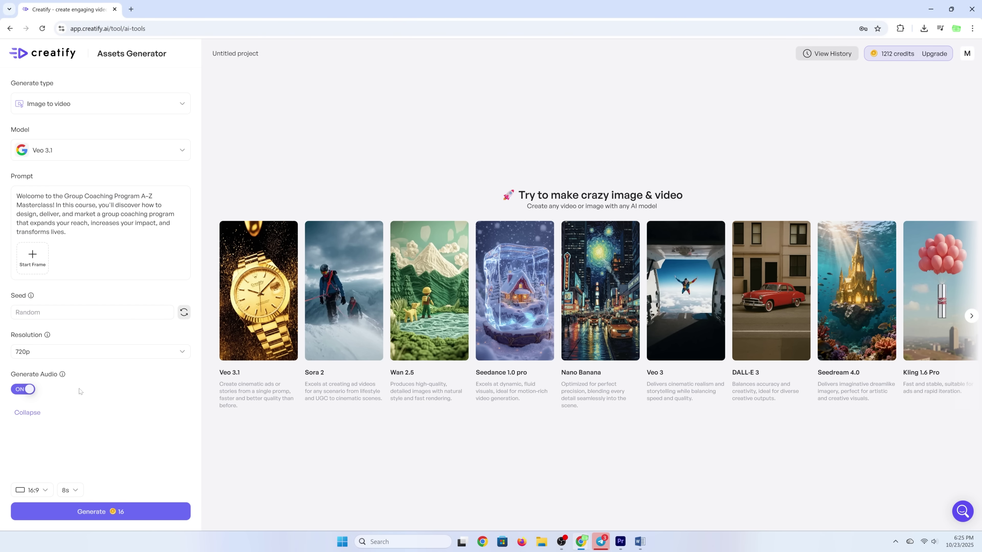
click(31, 258)
click(50, 290)
double_click(225, 95)
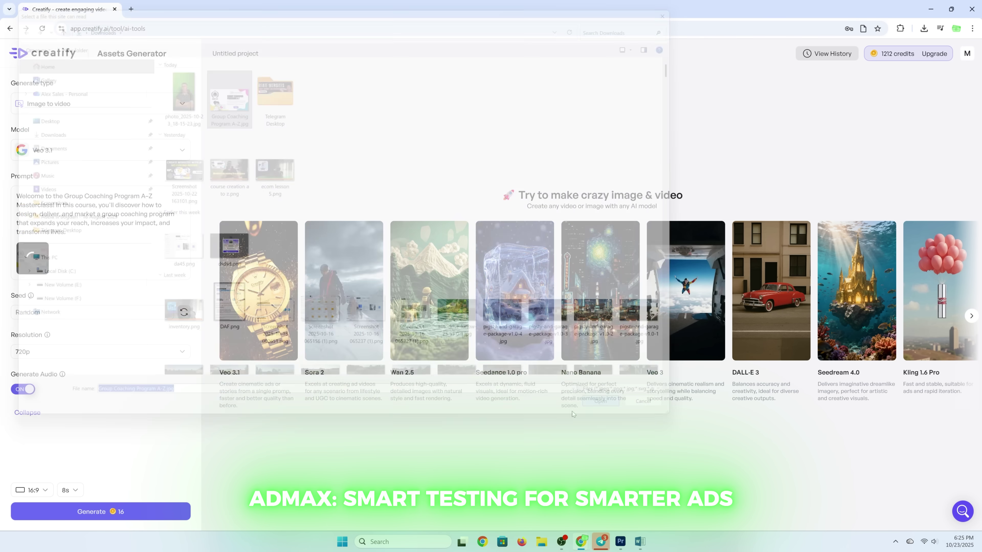
click(103, 512)
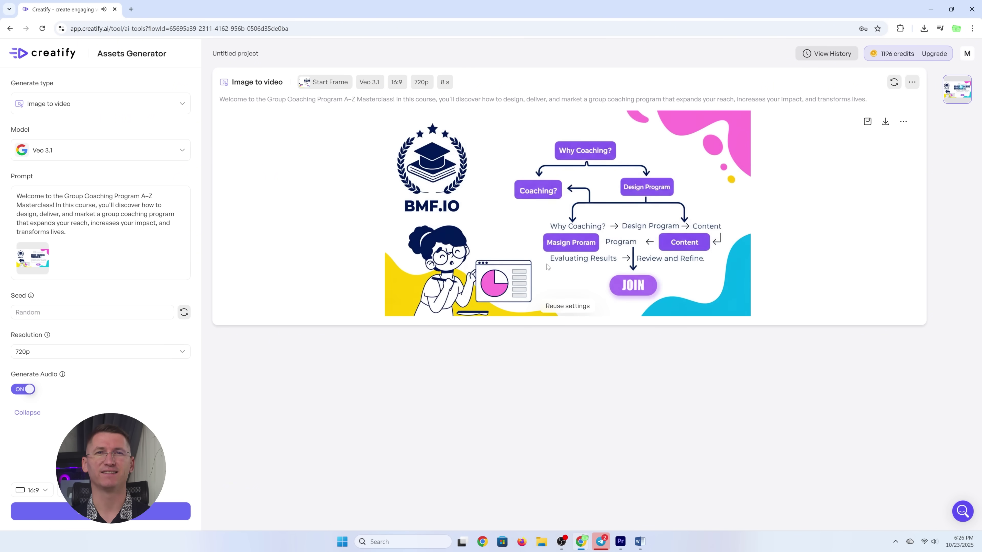
click(493, 242)
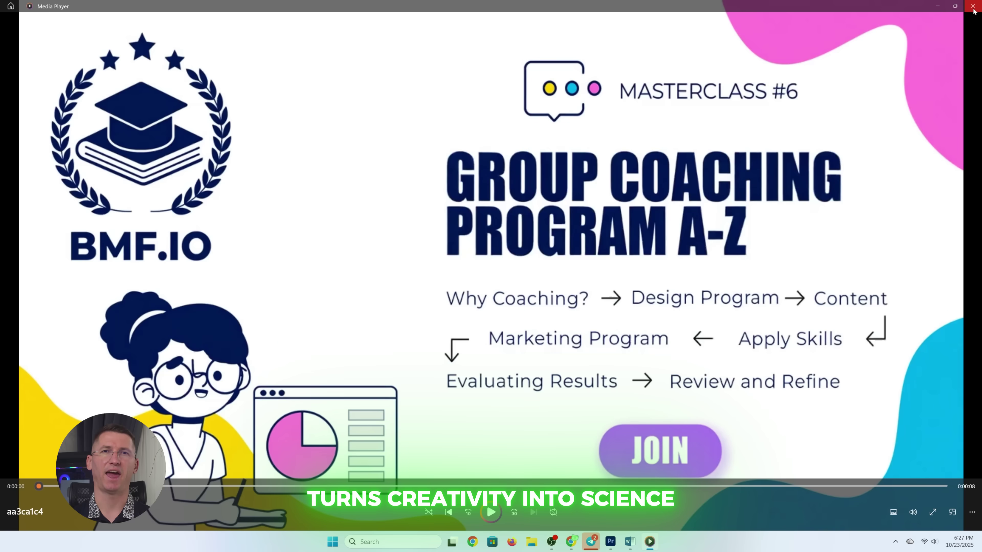
Close the coaching clip and its preview, then select the prompt and pick a library Start Frame.
click(973, 6)
key(Escape)
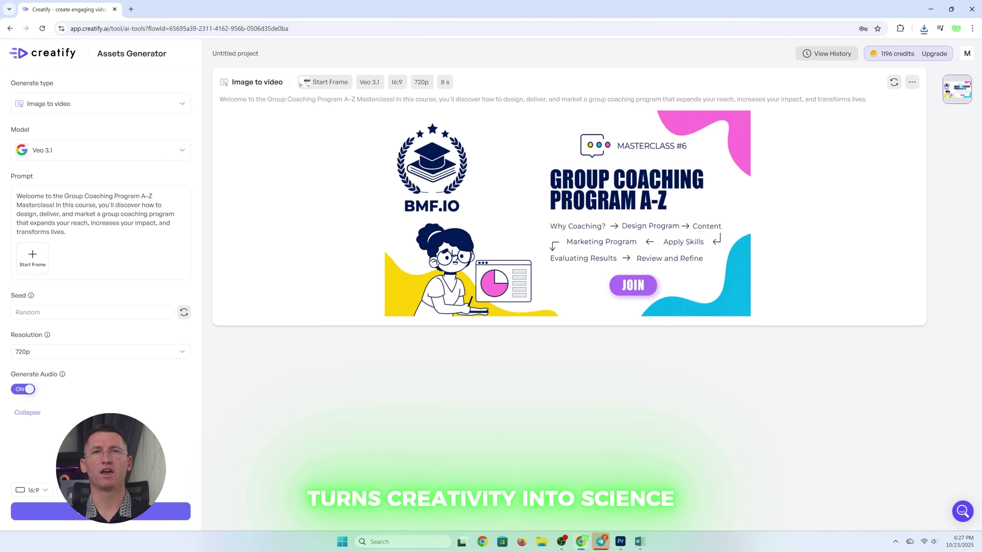
drag(67, 233, 9, 181)
click(37, 259)
click(58, 307)
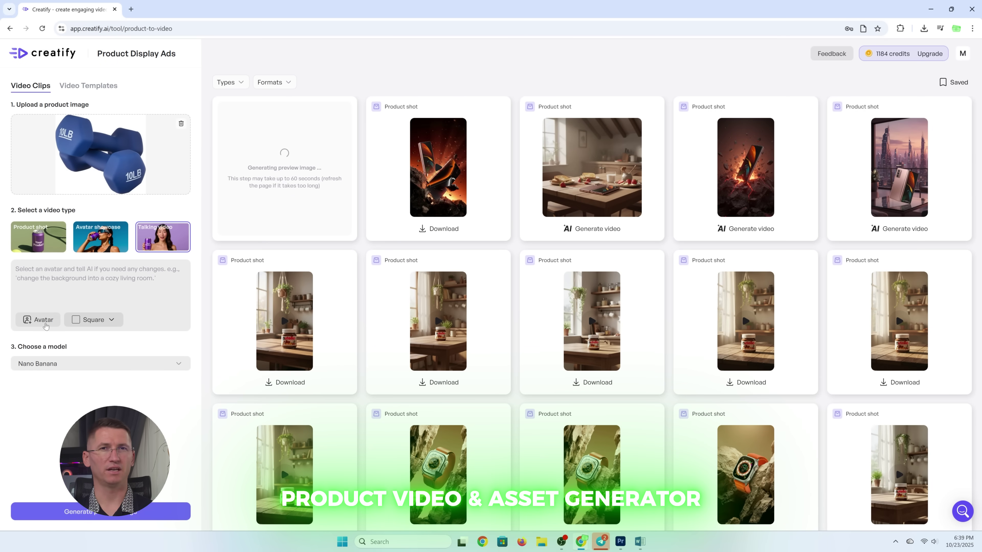
Add a realistic avatar to the dumbbell talking-video ad and preview the fitness image.
click(44, 319)
click(324, 167)
scroll(407, 299, down, 5)
scroll(408, 299, down, 5)
click(264, 167)
scroll(266, 290, down, 5)
click(266, 221)
click(267, 221)
click(515, 422)
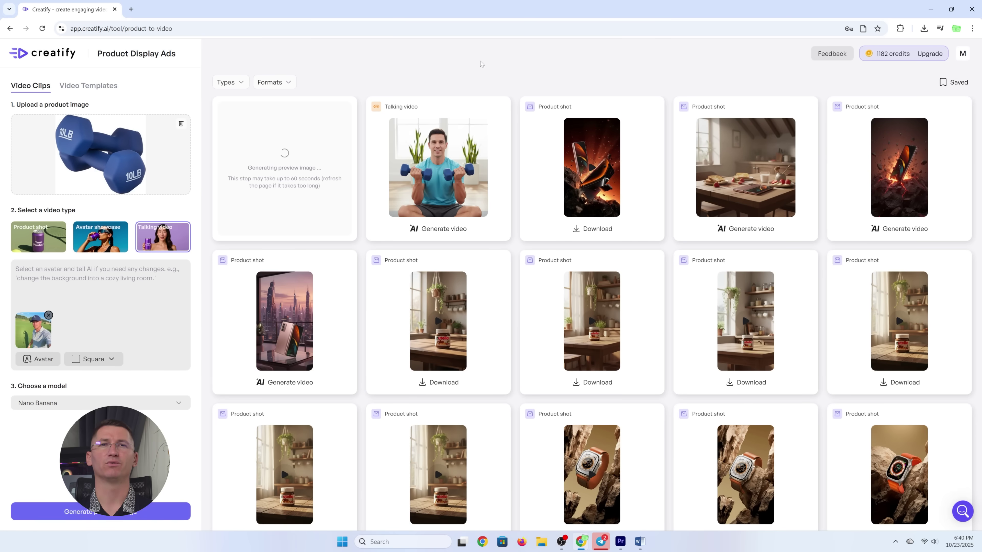
click(445, 170)
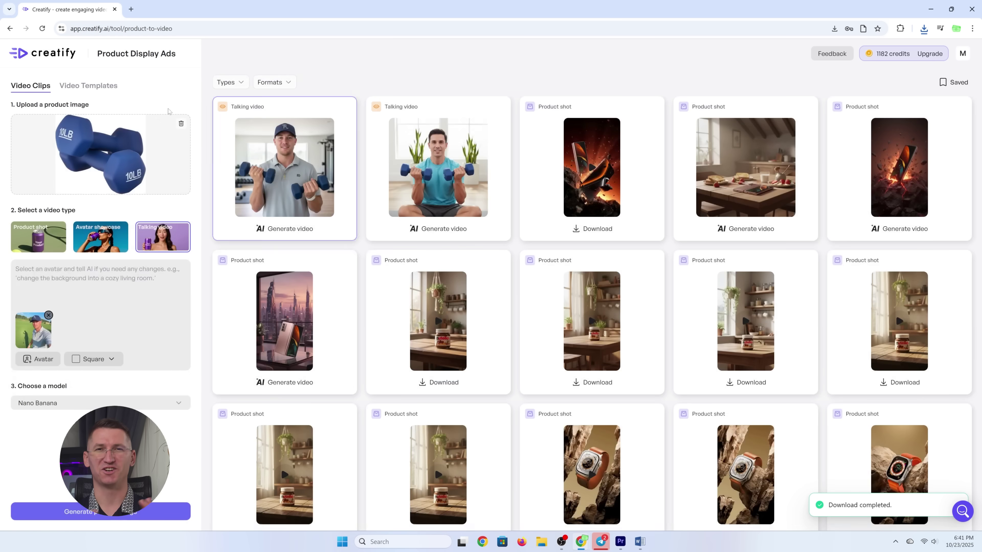
click(89, 86)
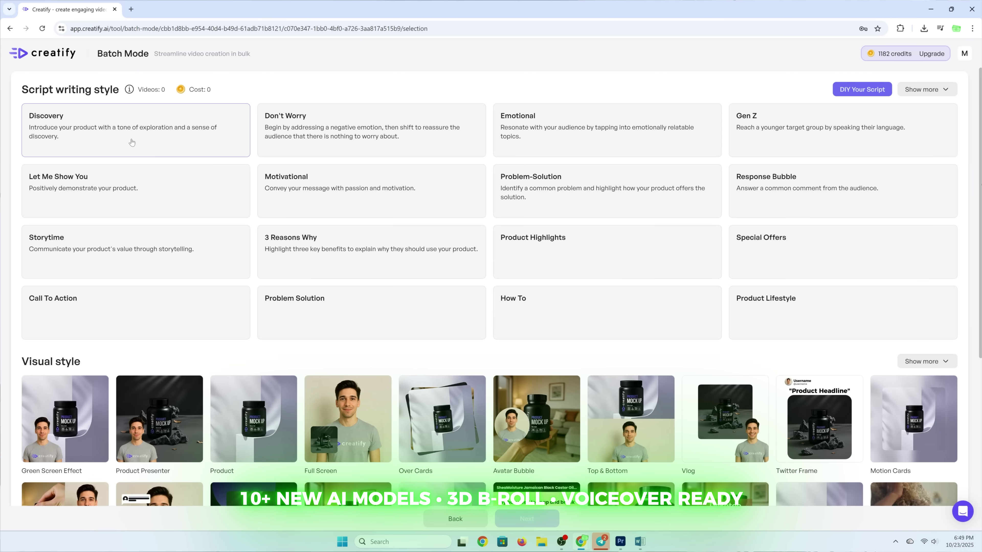
Render the 6-video batch for 30 credits and open the Amazon Basics Neoprene Dumbbell project.
scroll(351, 202, down, 6)
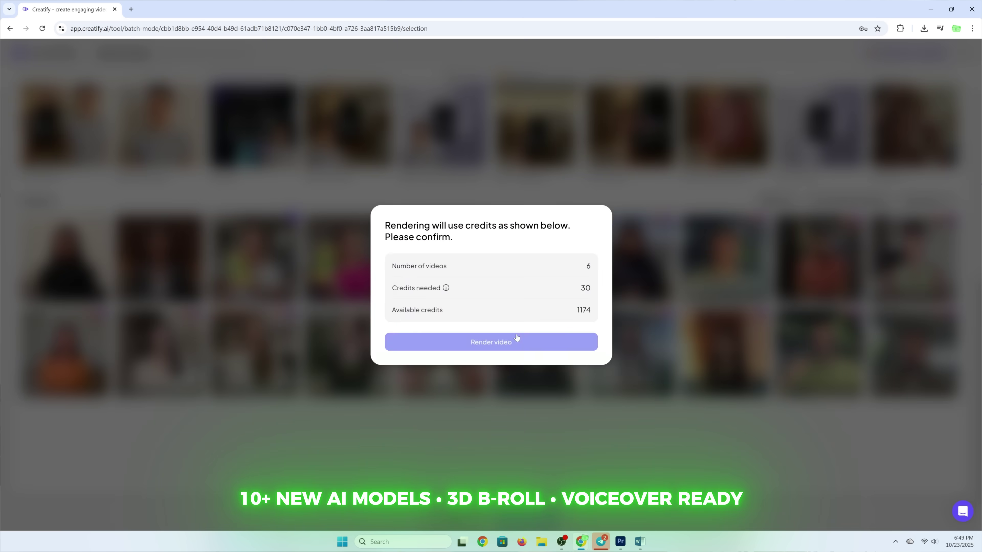
click(518, 340)
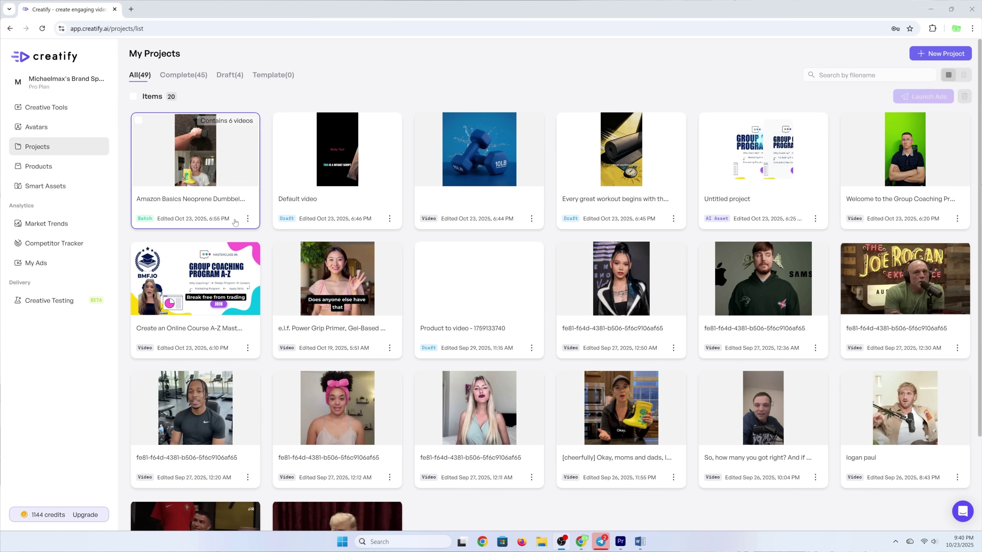
click(195, 163)
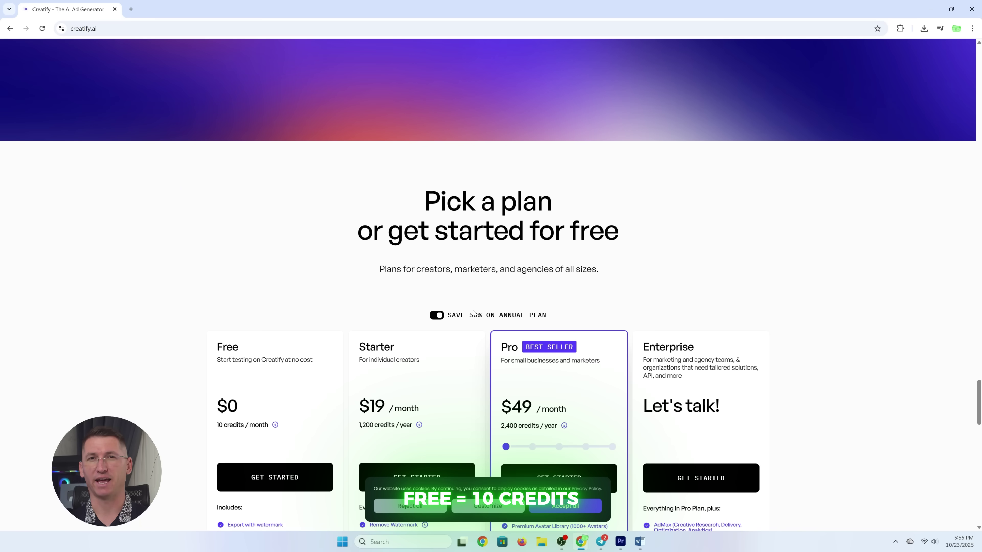
scroll(475, 313, down, 3)
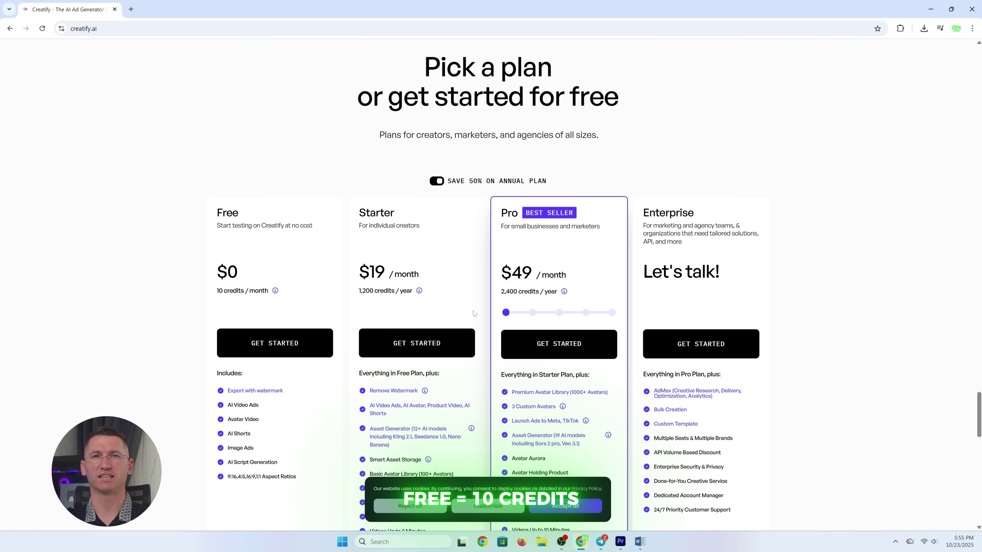
scroll(474, 314, down, 2)
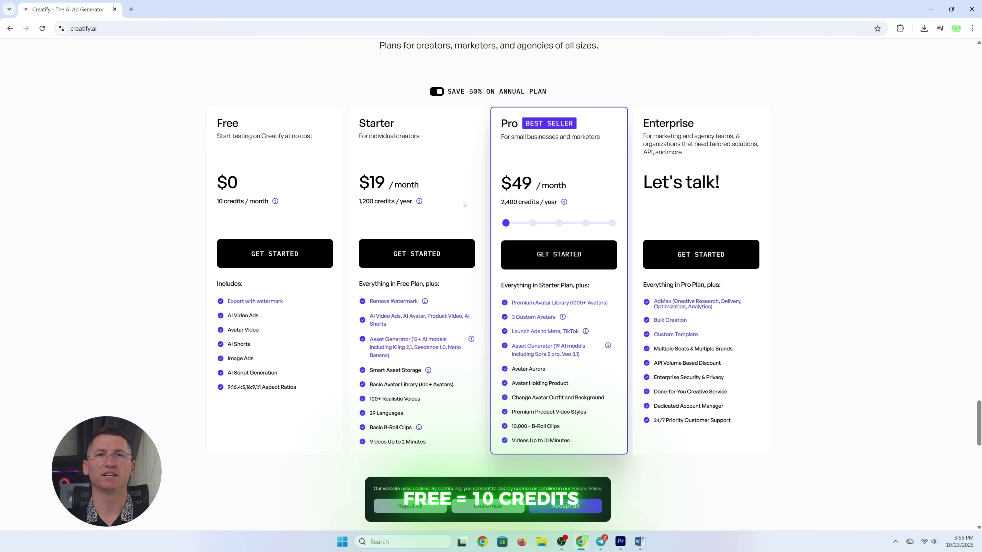
click(437, 95)
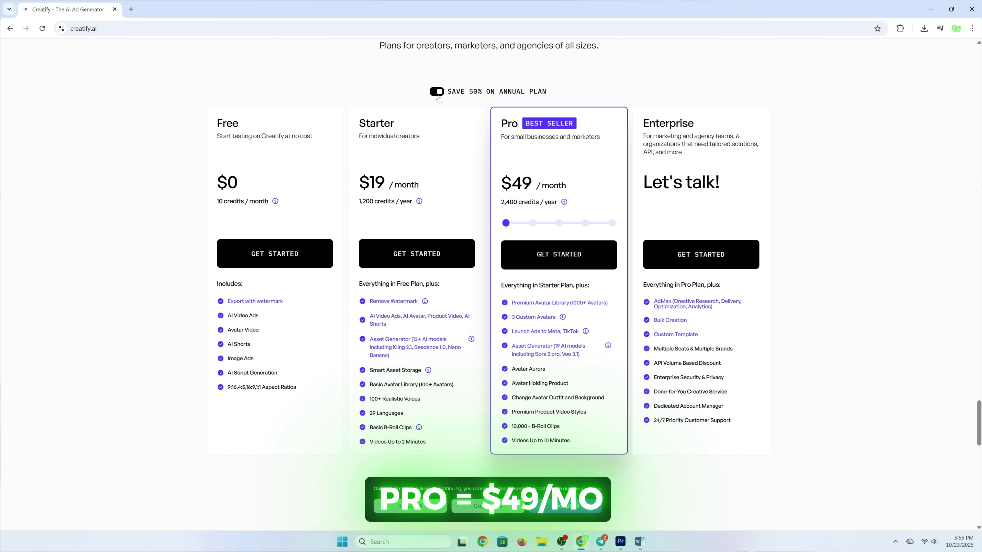
scroll(438, 99, down, 2)
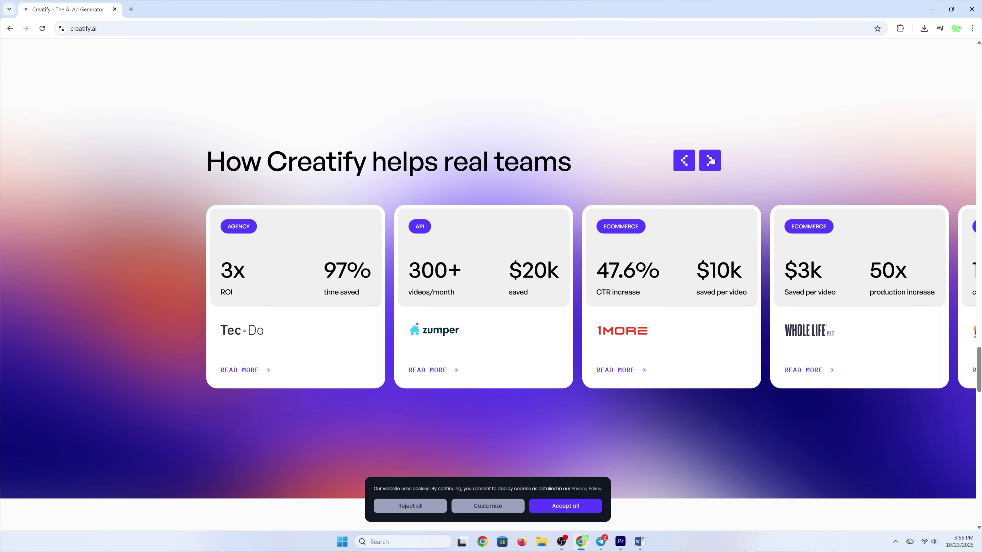
click(710, 160)
scroll(706, 139, down, 1)
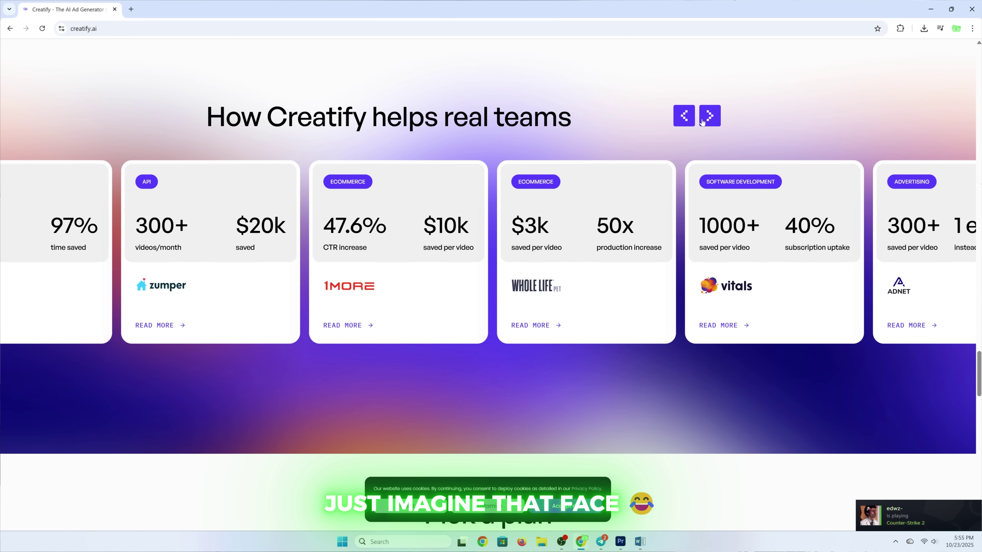
click(703, 121)
click(703, 121)
scroll(611, 286, down, 8)
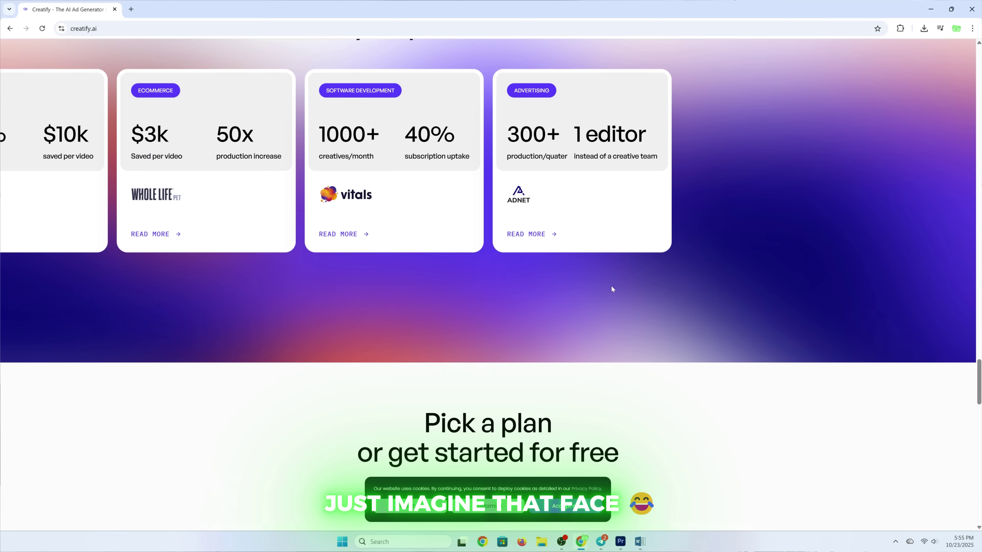